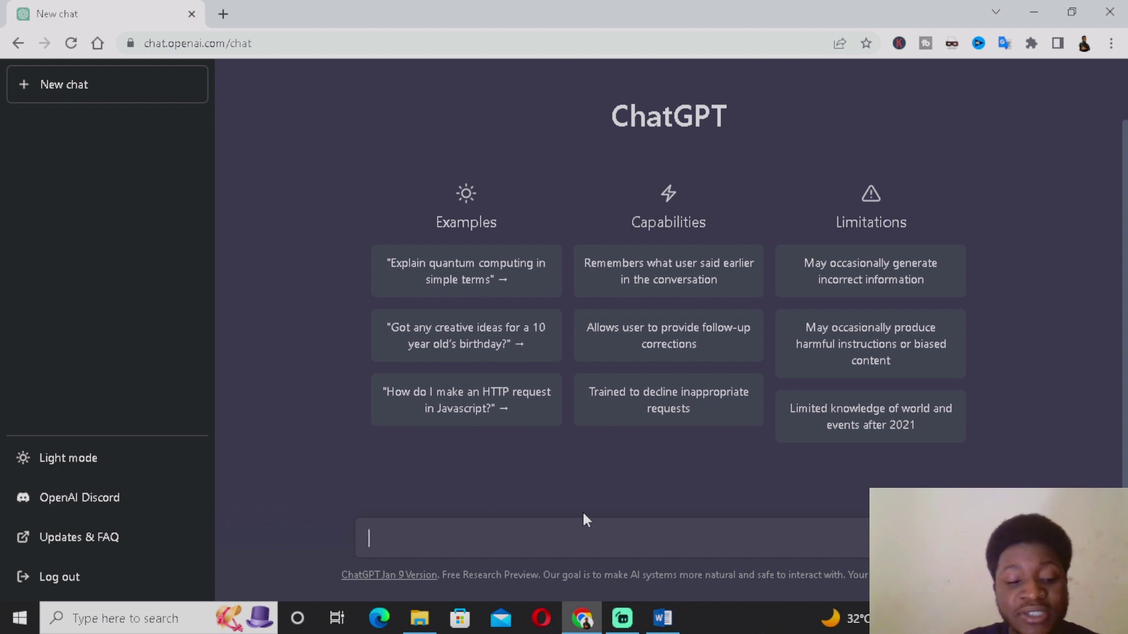
# Ask ChatGPT to 'write me a resume for a job application in microsoft company'
pyautogui.write('write ')
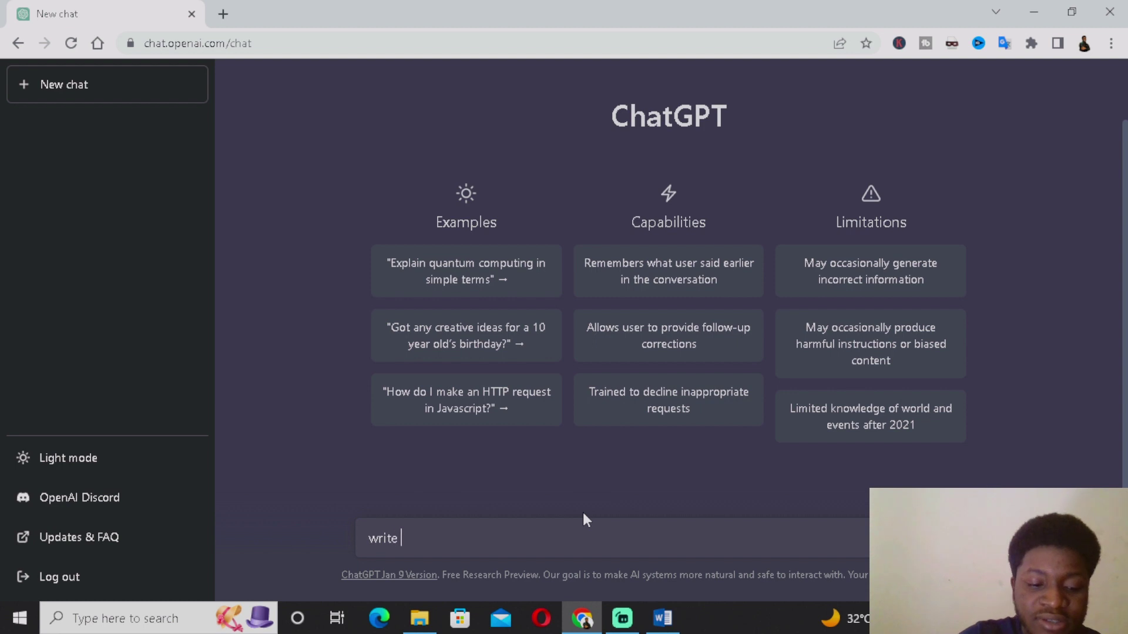
pyautogui.write('me a req')
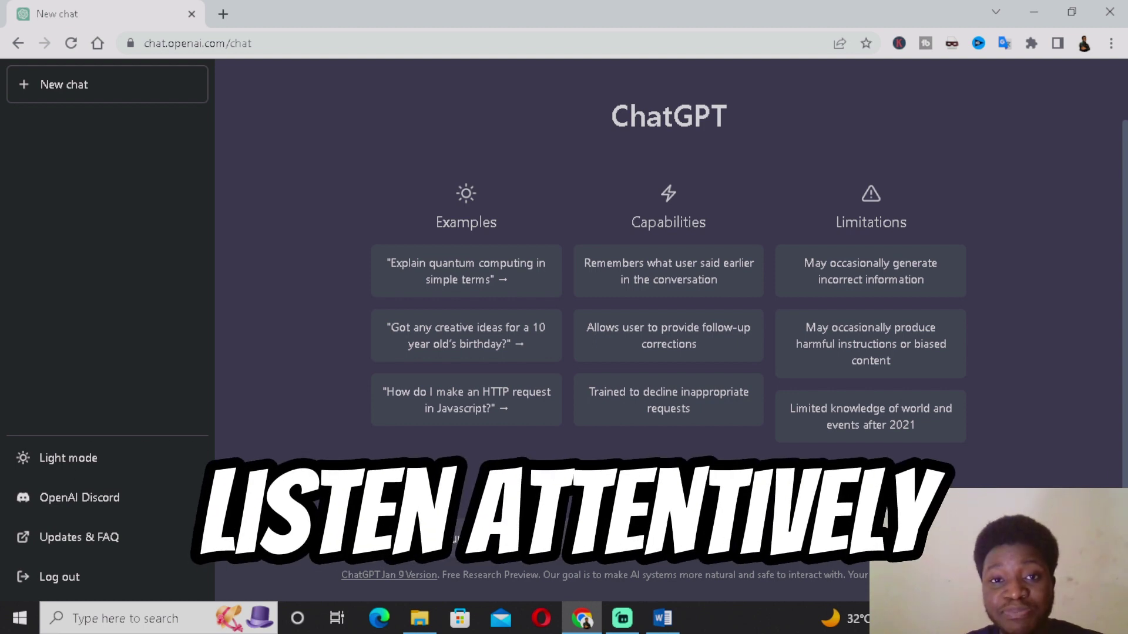
pyautogui.write('ume')
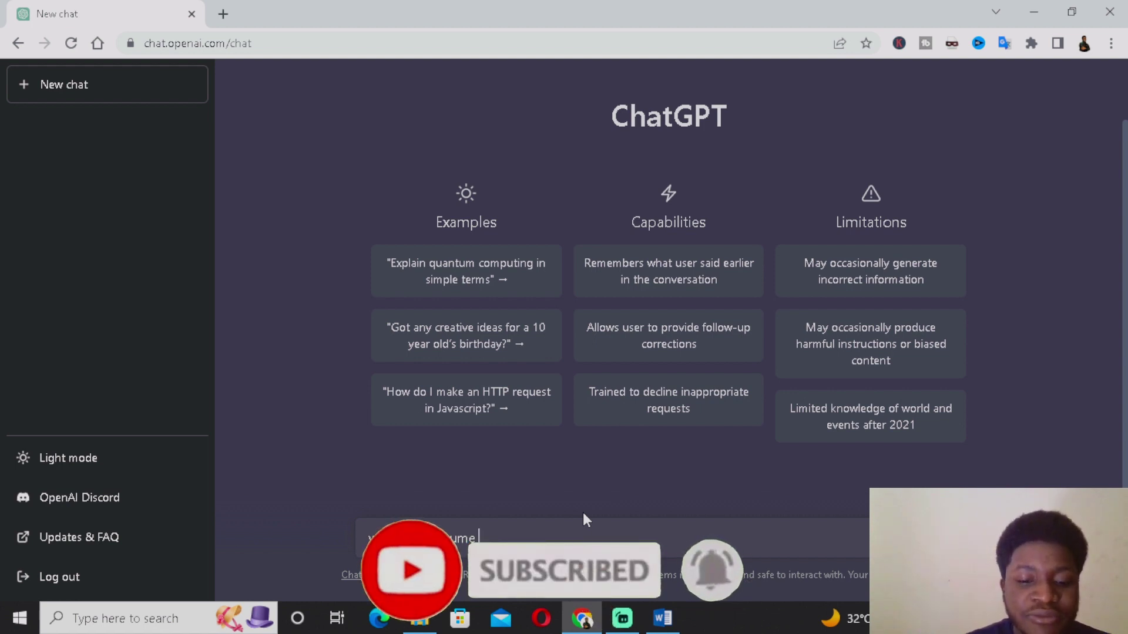
pyautogui.write('on')
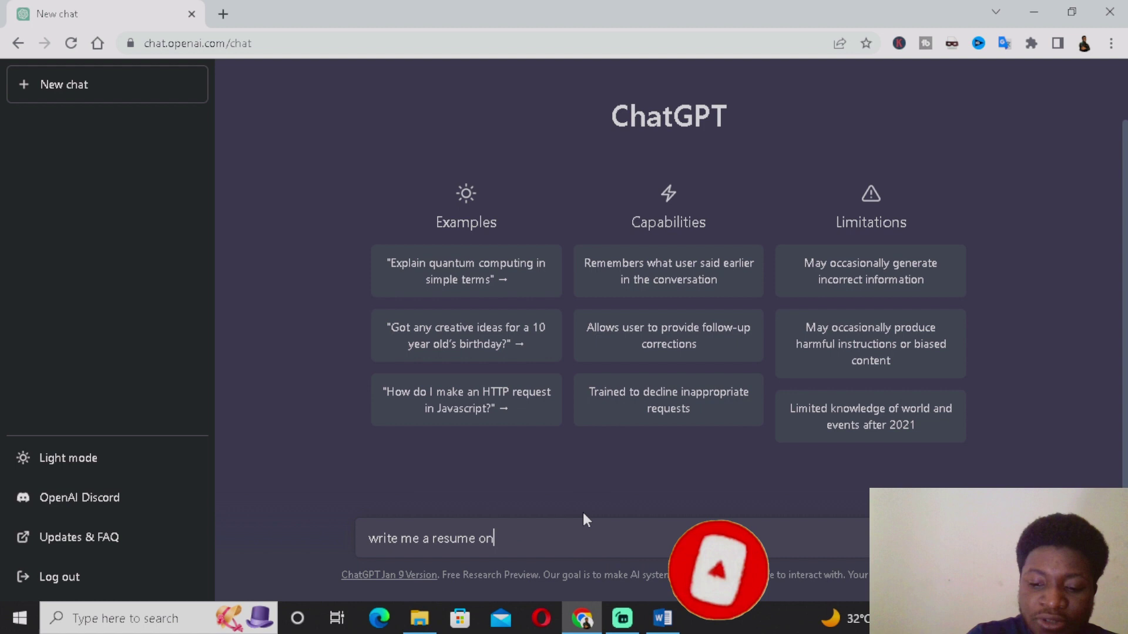
pyautogui.press('BackSpace')
pyautogui.press('BackSpace')
pyautogui.write('for')
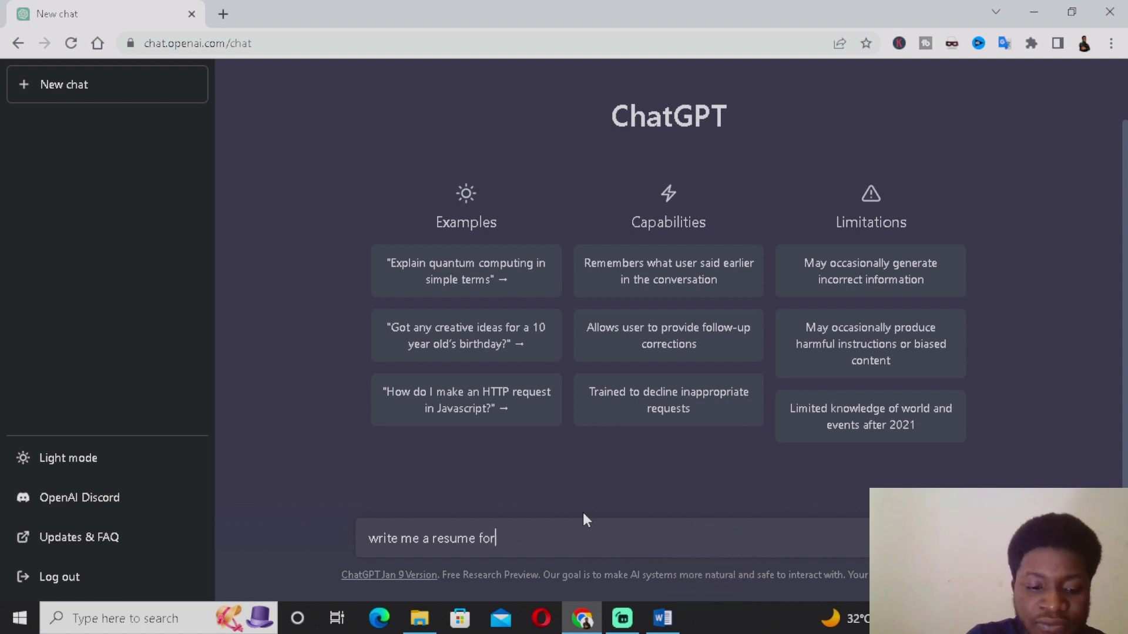
pyautogui.write(' a job ')
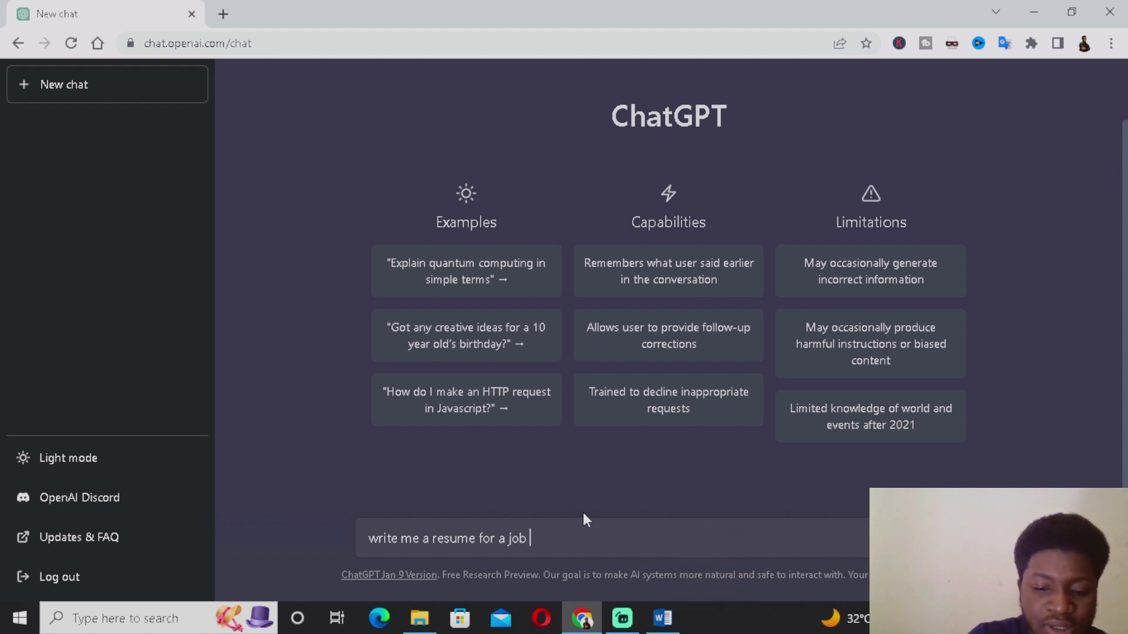
pyautogui.write('app')
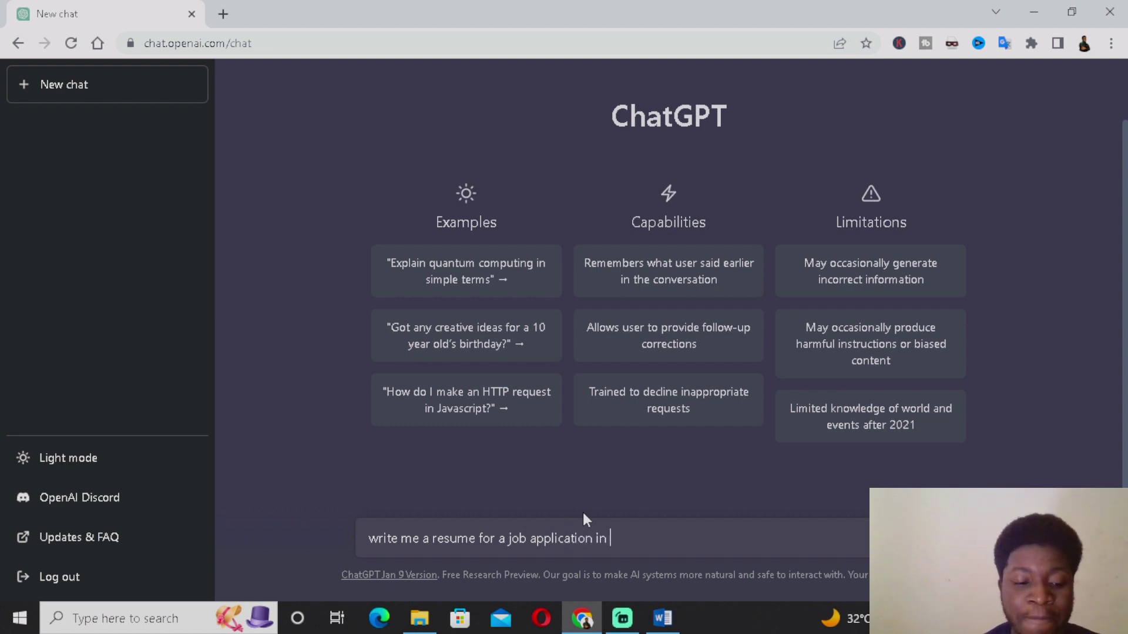
pyautogui.write('lication in ')
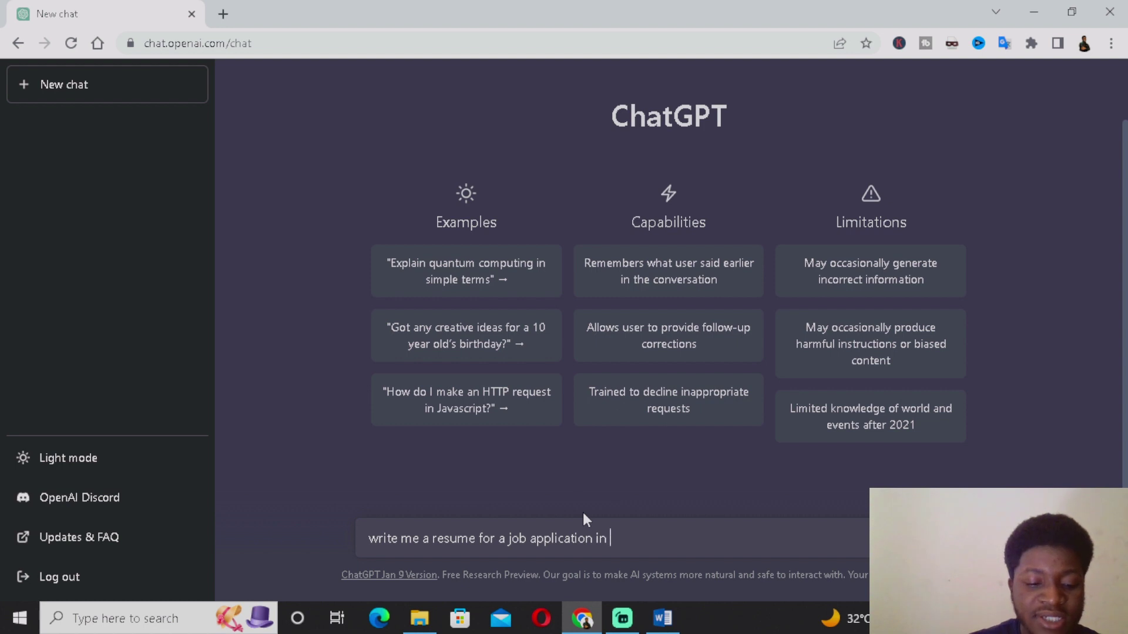
pyautogui.write('micros')
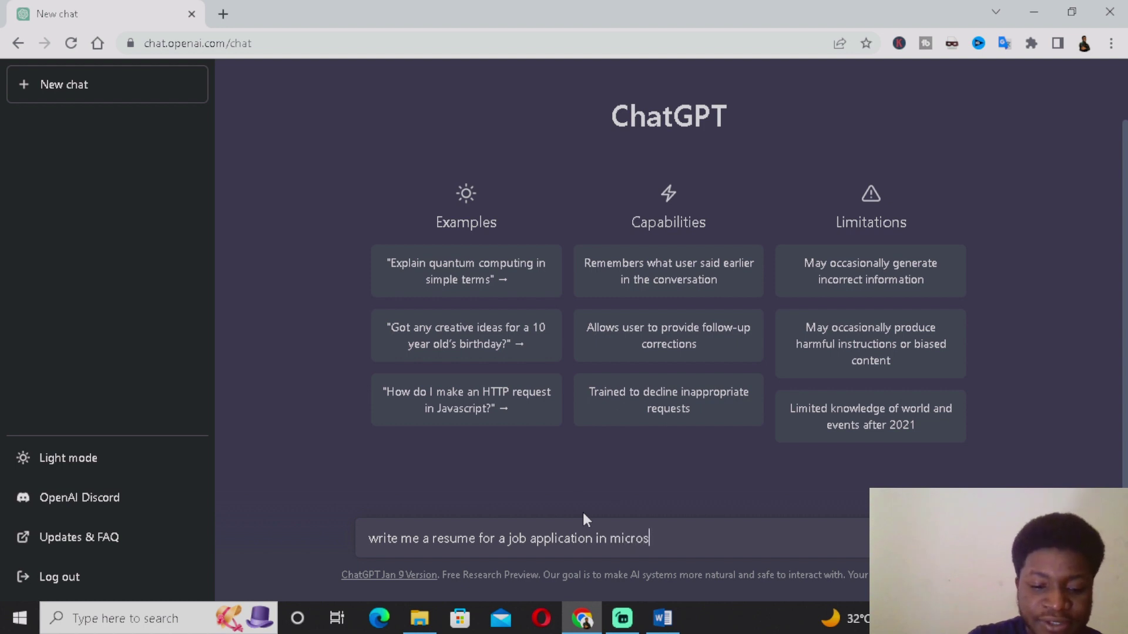
pyautogui.write('oft company')
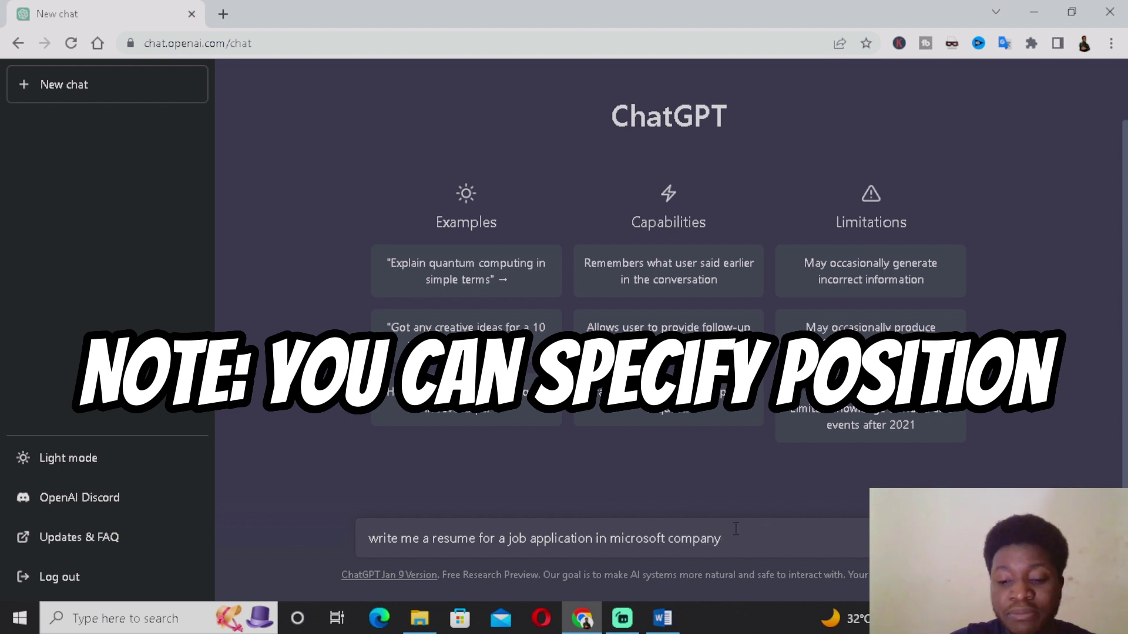
pyautogui.press('Return')
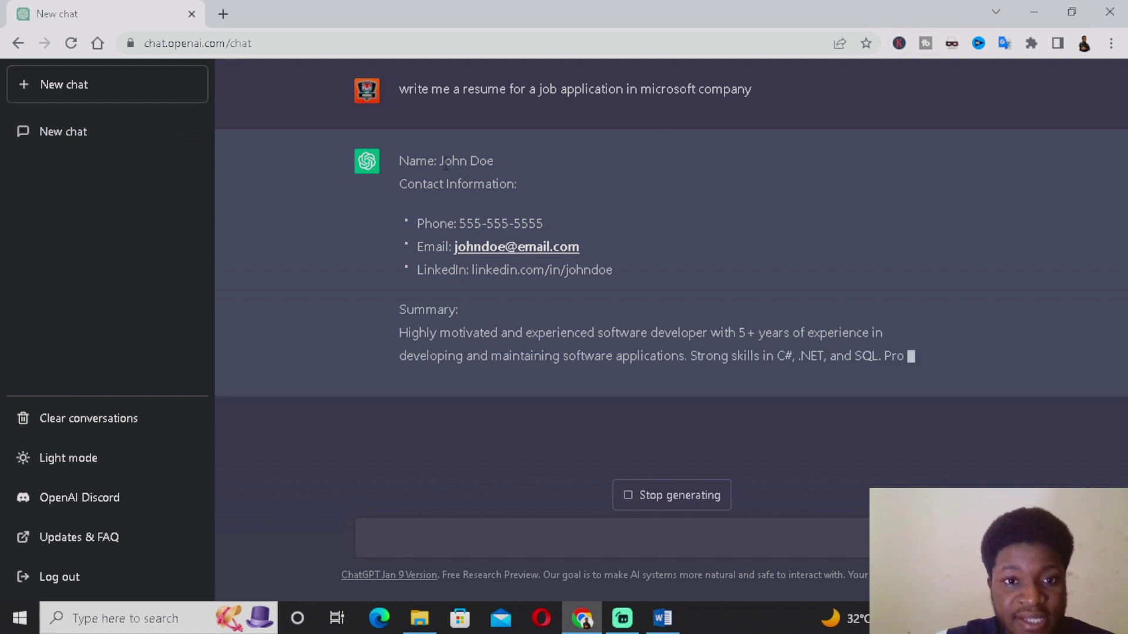
# Copy ChatGPT's complete resume reply, through References, and bring up the blank Word document
pyautogui.moveTo(439, 161); pyautogui.dragTo(498, 162)
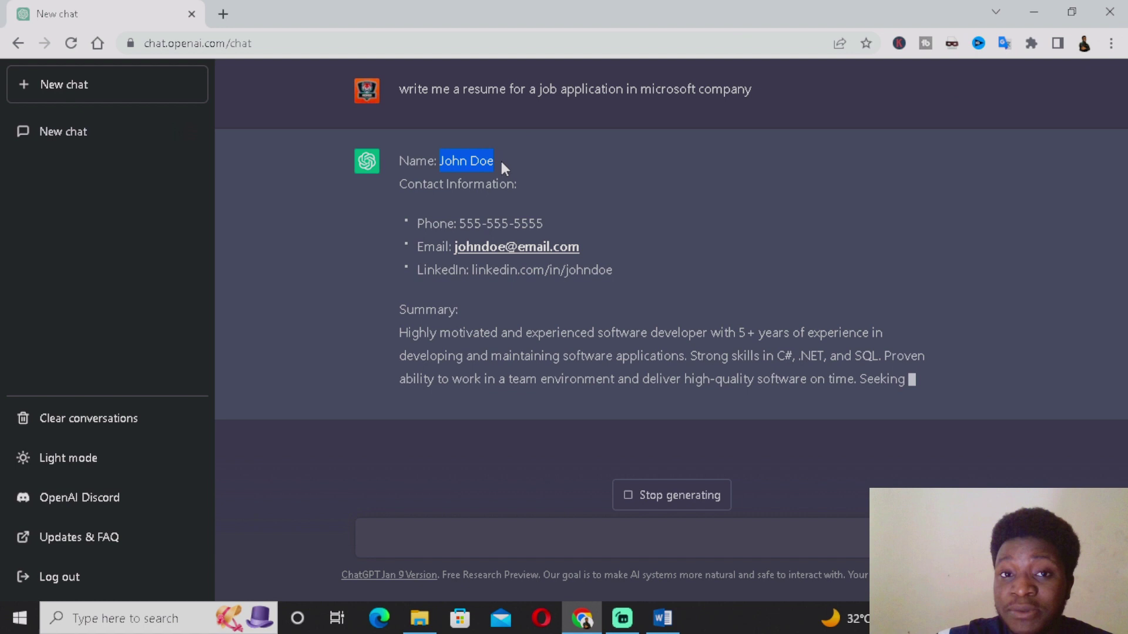
pyautogui.click(435, 196)
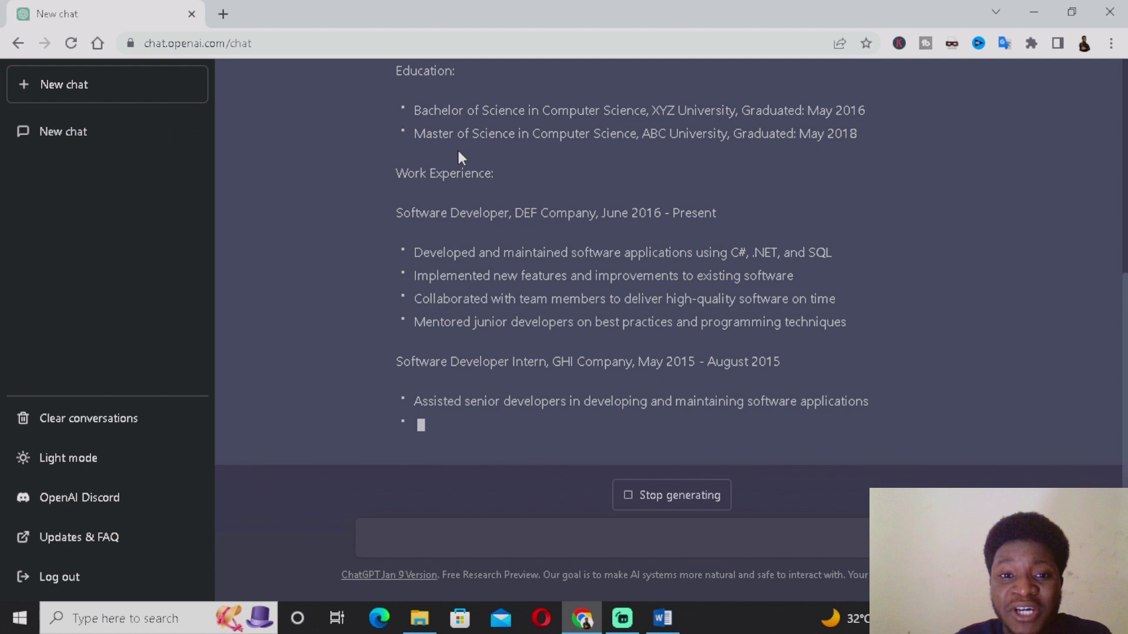
pyautogui.scroll(3, 509, 248)
pyautogui.scroll(3, 510, 245)
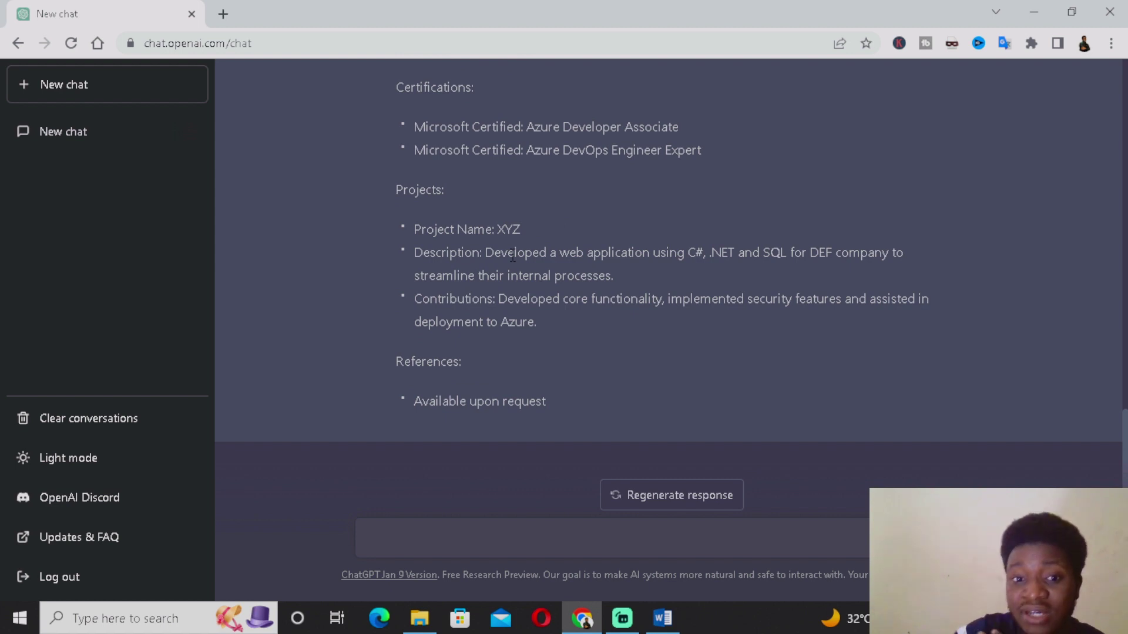
pyautogui.scroll(15, 590, 346)
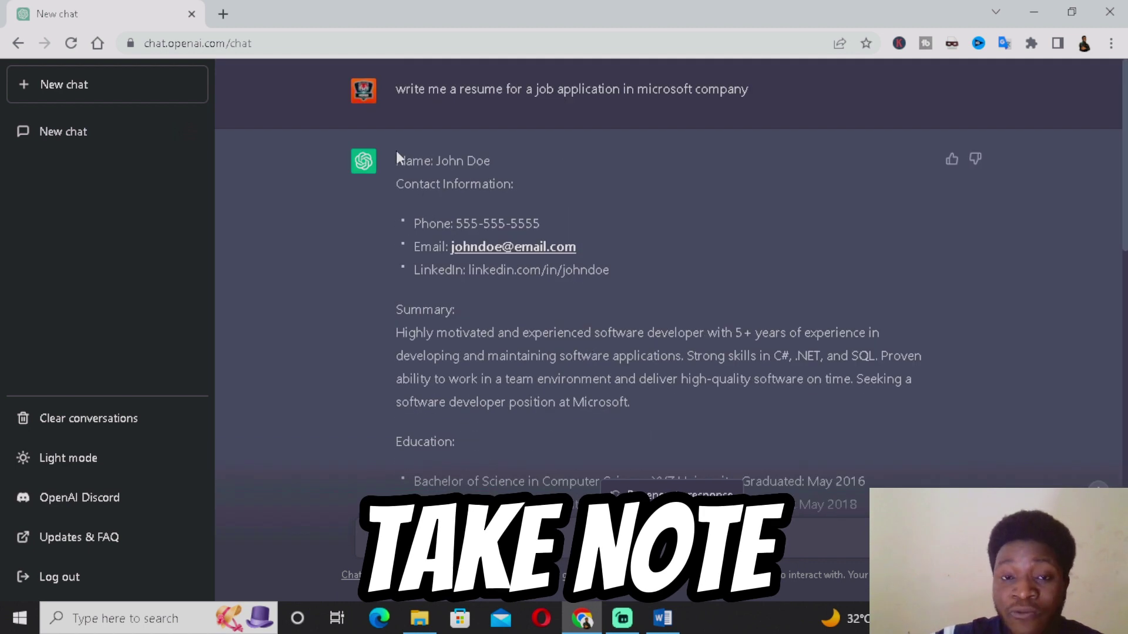
pyautogui.moveTo(395, 159); pyautogui.dragTo(875, 438)
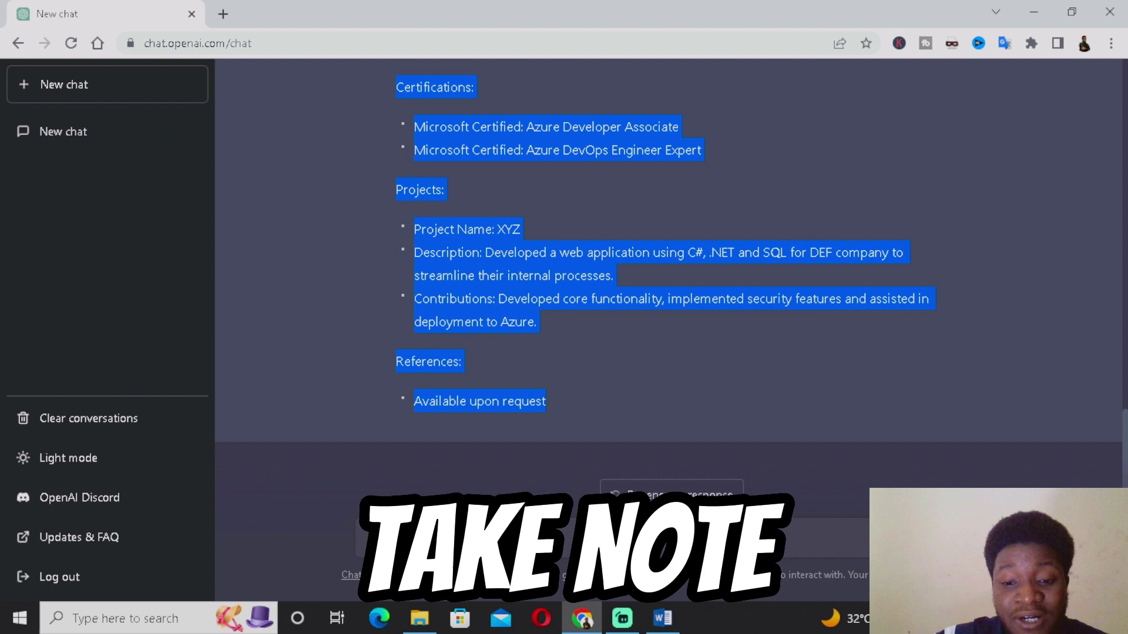
pyautogui.click(663, 618)
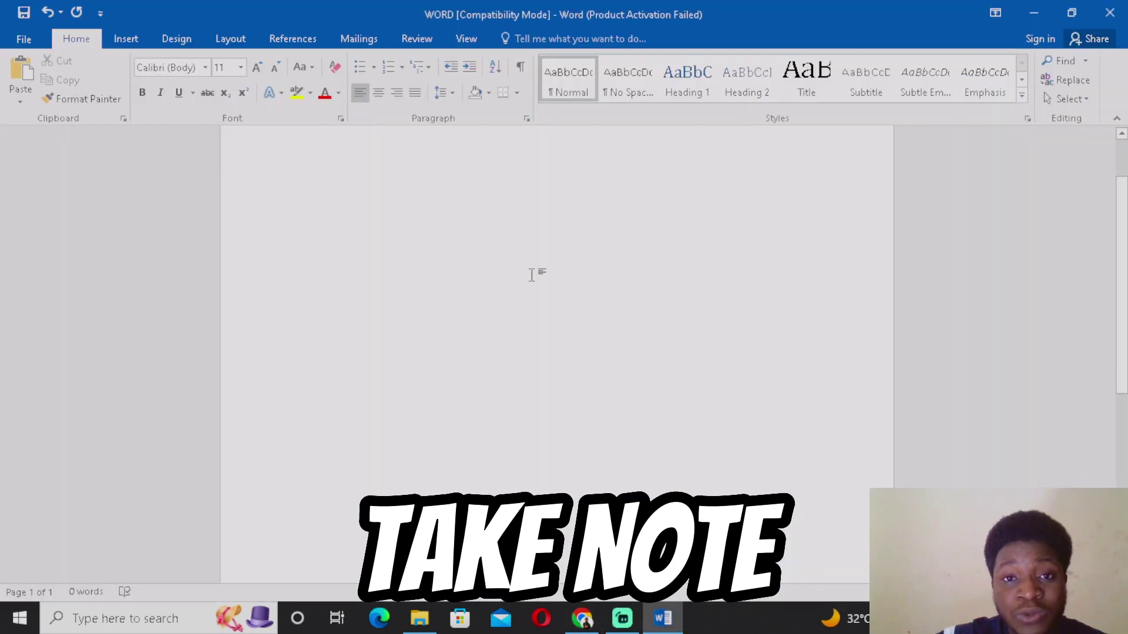
# Paste the ChatGPT resume into the Word document
pyautogui.hotkey('ctrl', 'v')
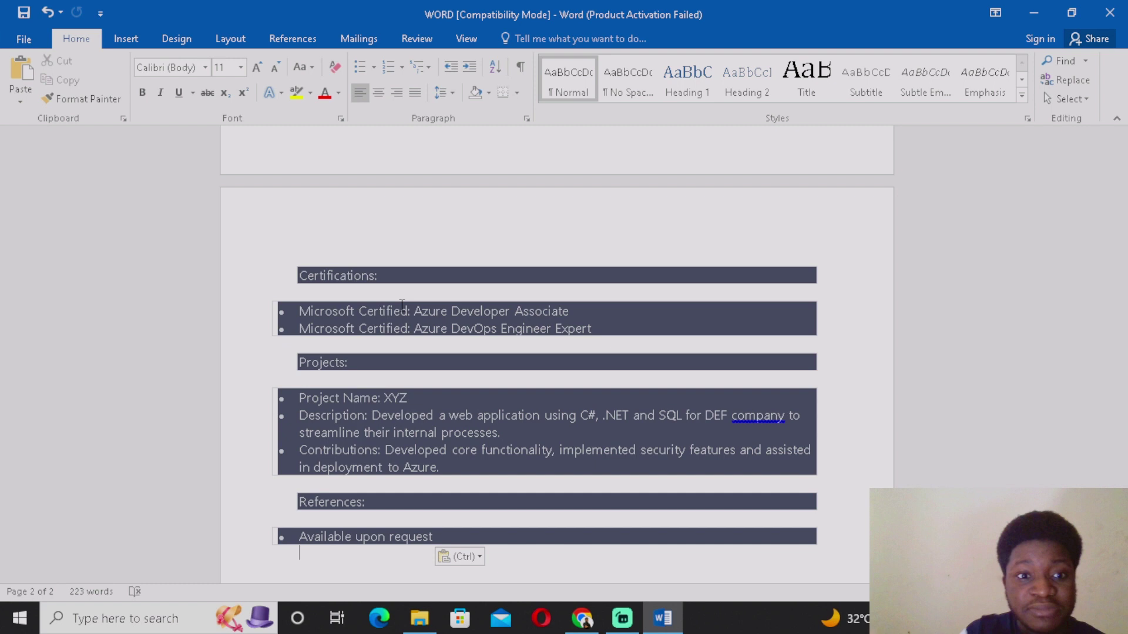
pyautogui.scroll(5, 365, 335)
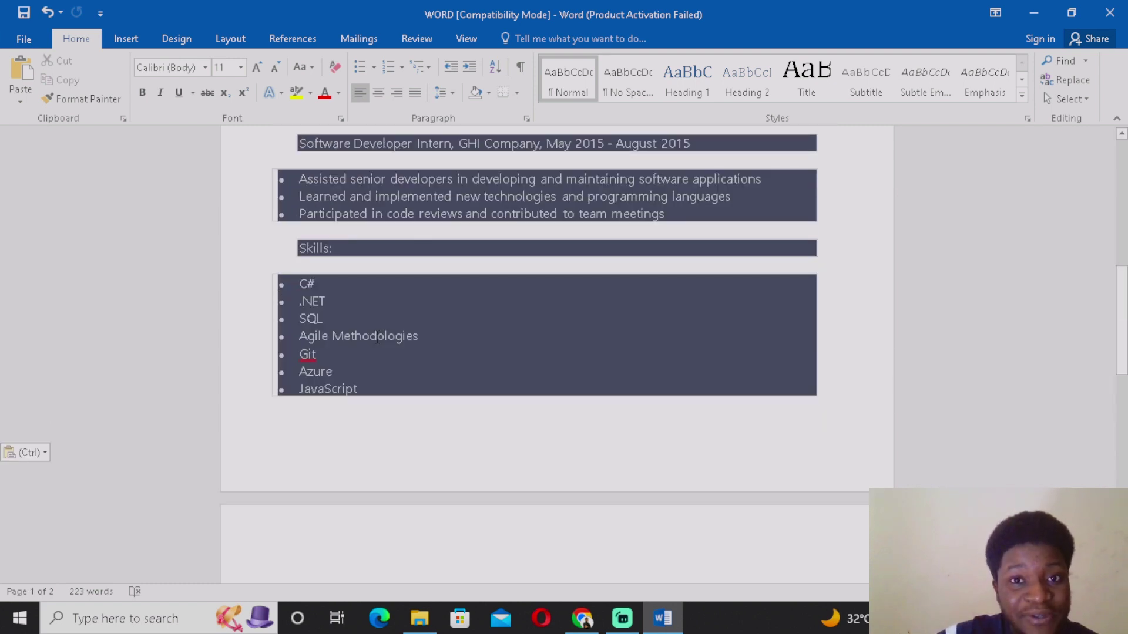
pyautogui.scroll(10, 376, 338)
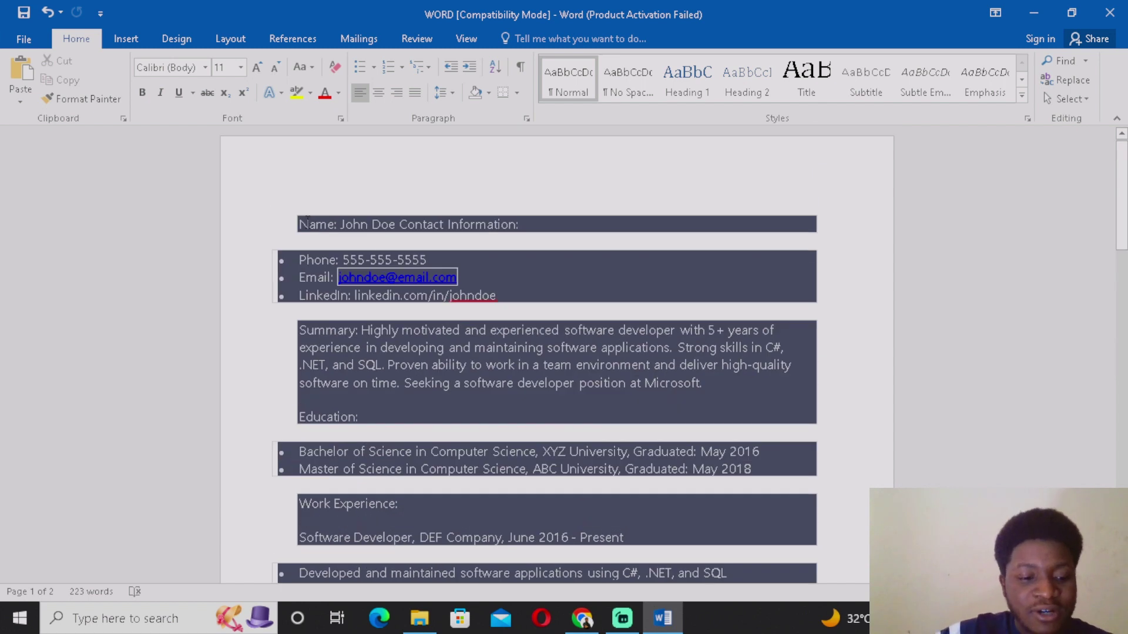
# Apply the No Spacing style to the entire pasted resume
pyautogui.hotkey('ctrl', 'a')
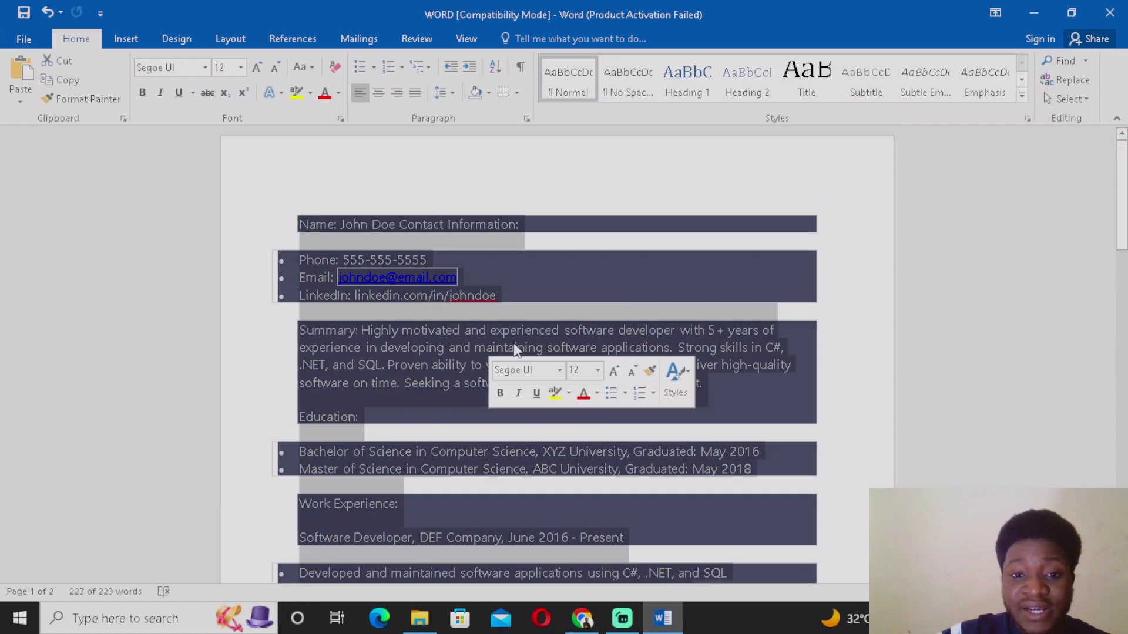
pyautogui.rightClick(514, 346)
pyautogui.click(674, 376)
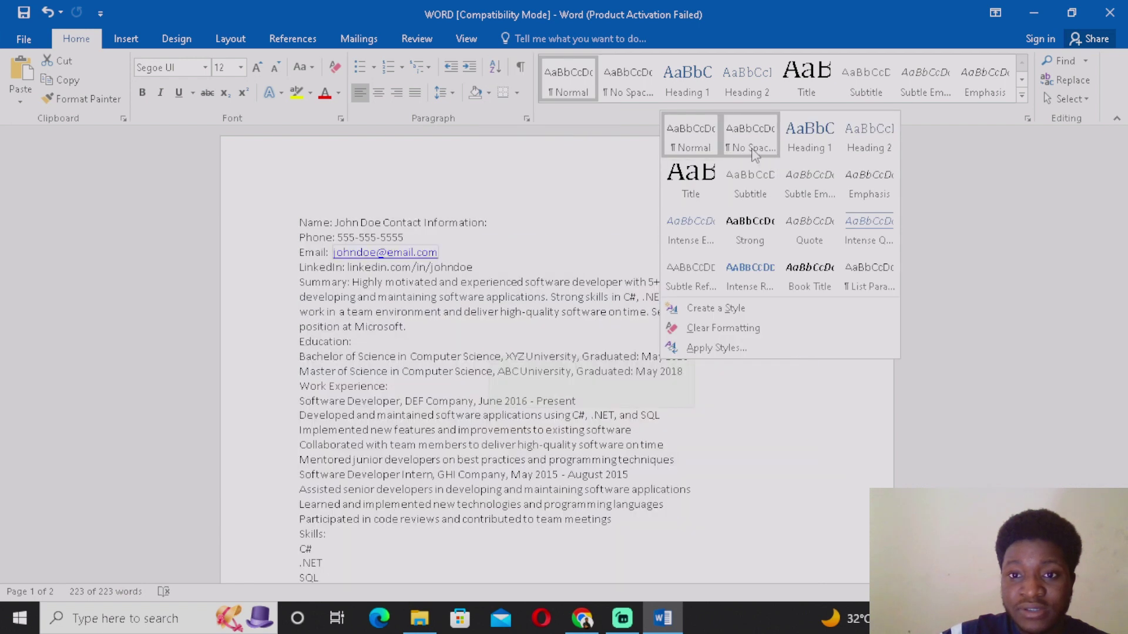
pyautogui.click(751, 141)
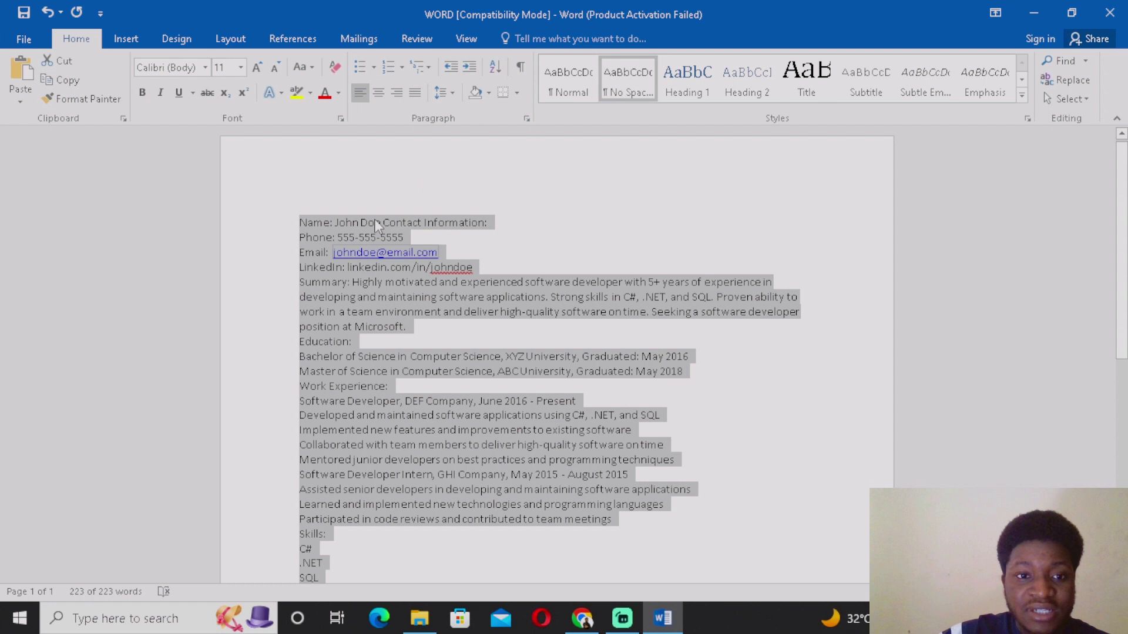
pyautogui.click(445, 184)
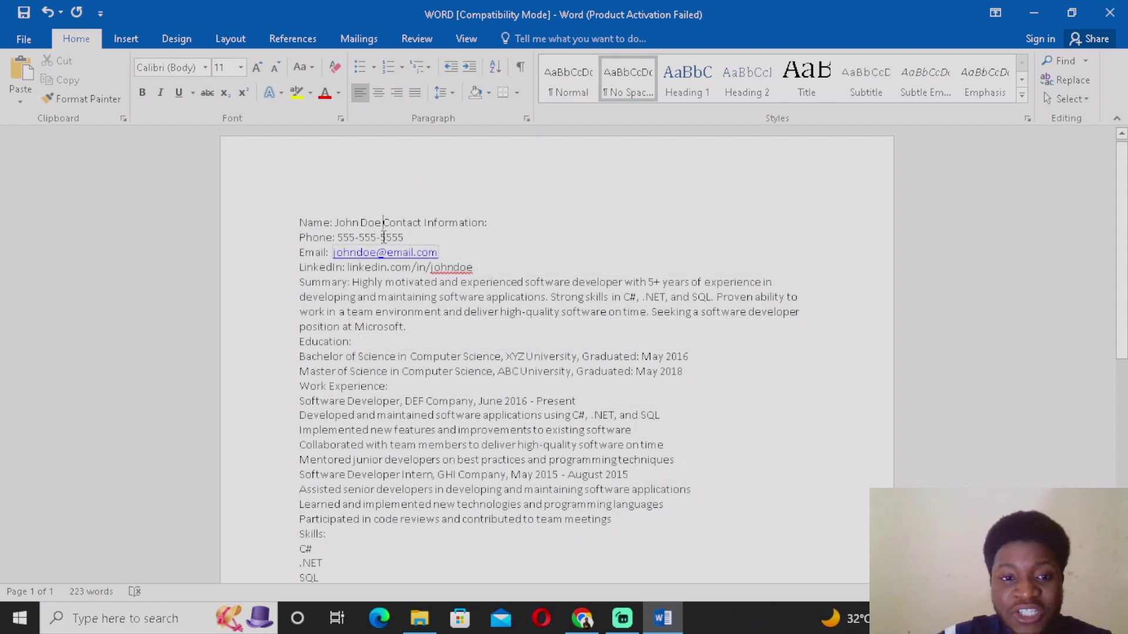
# Put Contact Information on its own line and replace the placeholder name with the applicant's name
pyautogui.press('Return')
pyautogui.moveTo(384, 223); pyautogui.dragTo(335, 224)
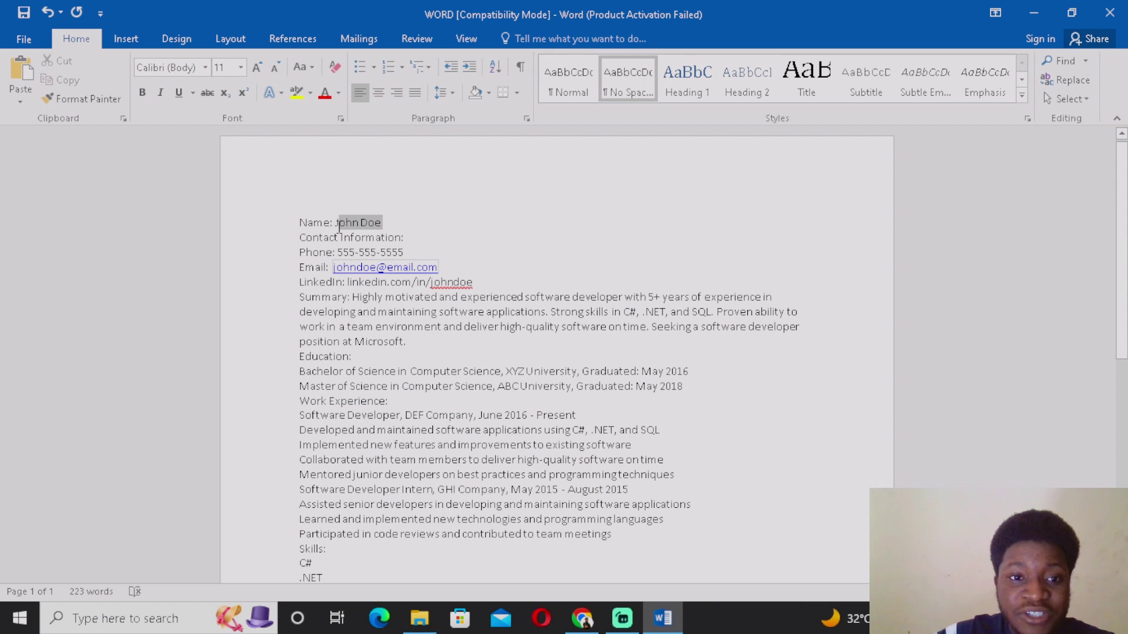
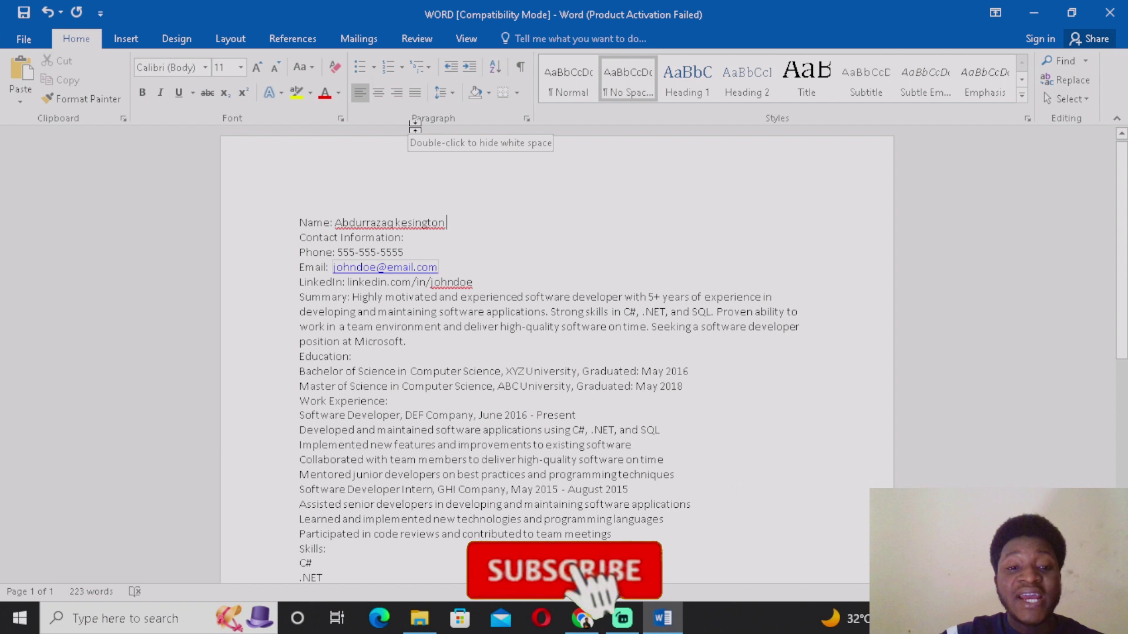
# Remove Agile Methodologies from the Skills list
pyautogui.scroll(-2, 434, 229)
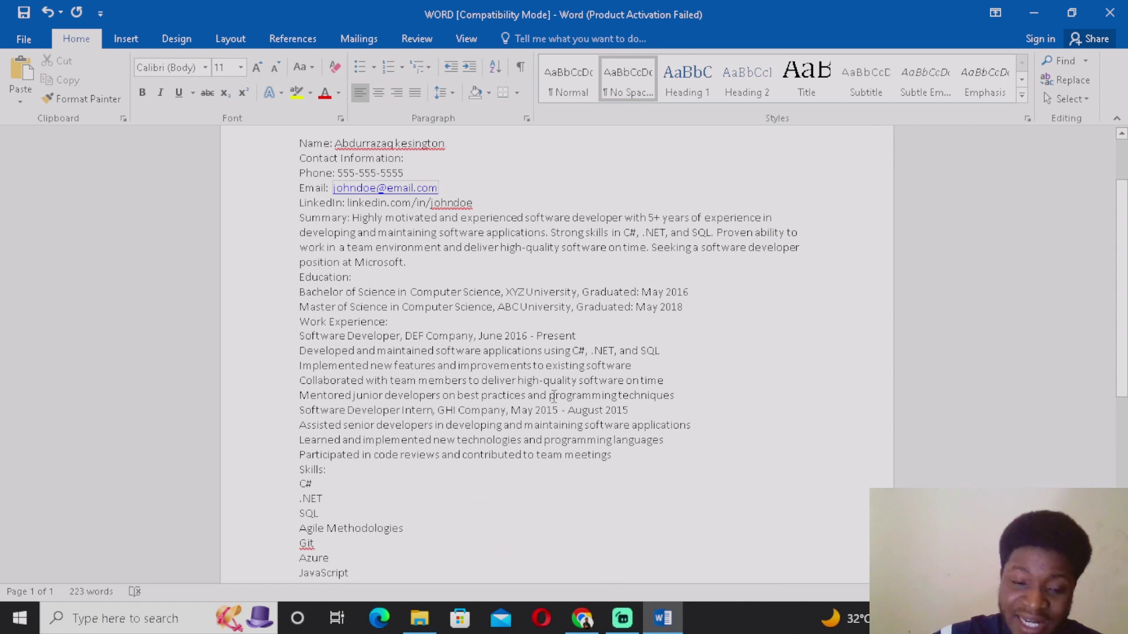
pyautogui.scroll(-1, 329, 481)
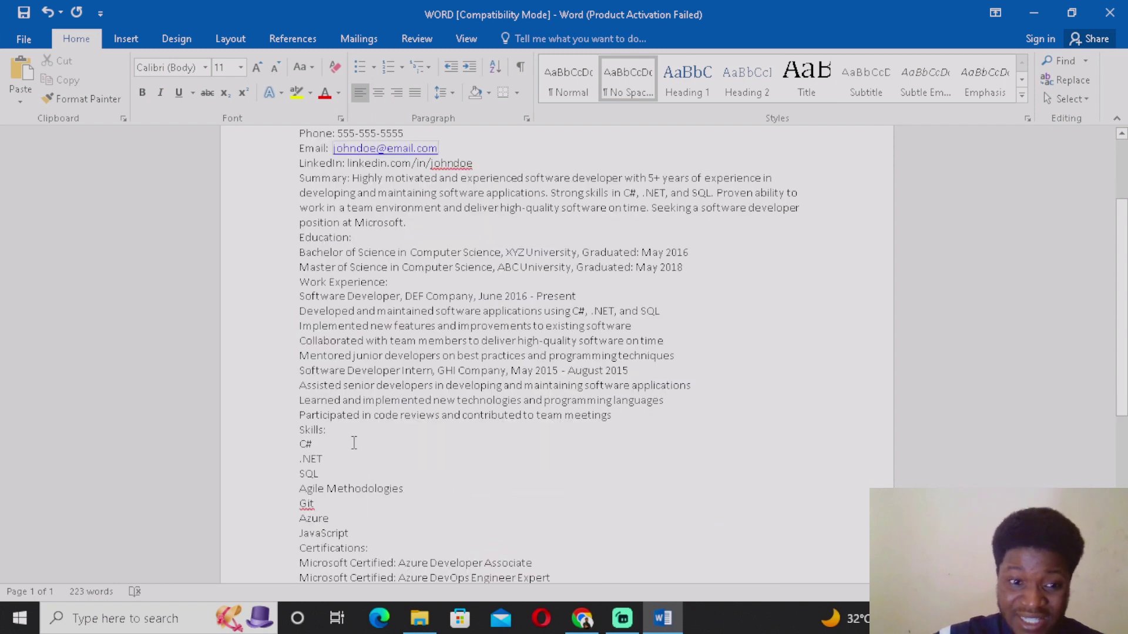
pyautogui.scroll(-2, 319, 452)
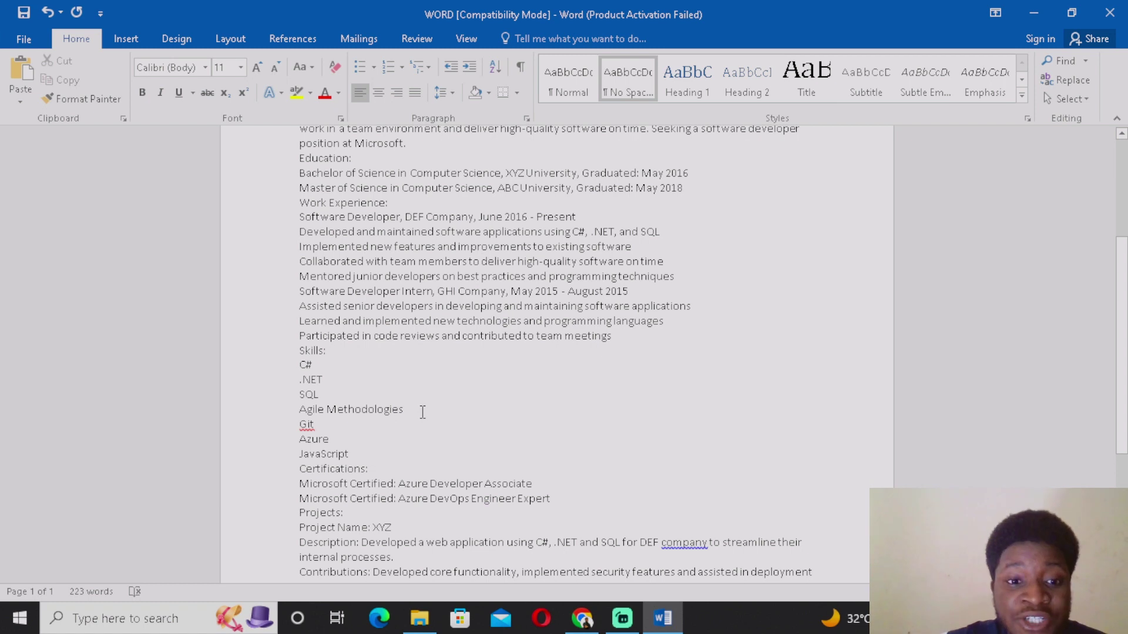
pyautogui.moveTo(409, 414); pyautogui.dragTo(289, 411)
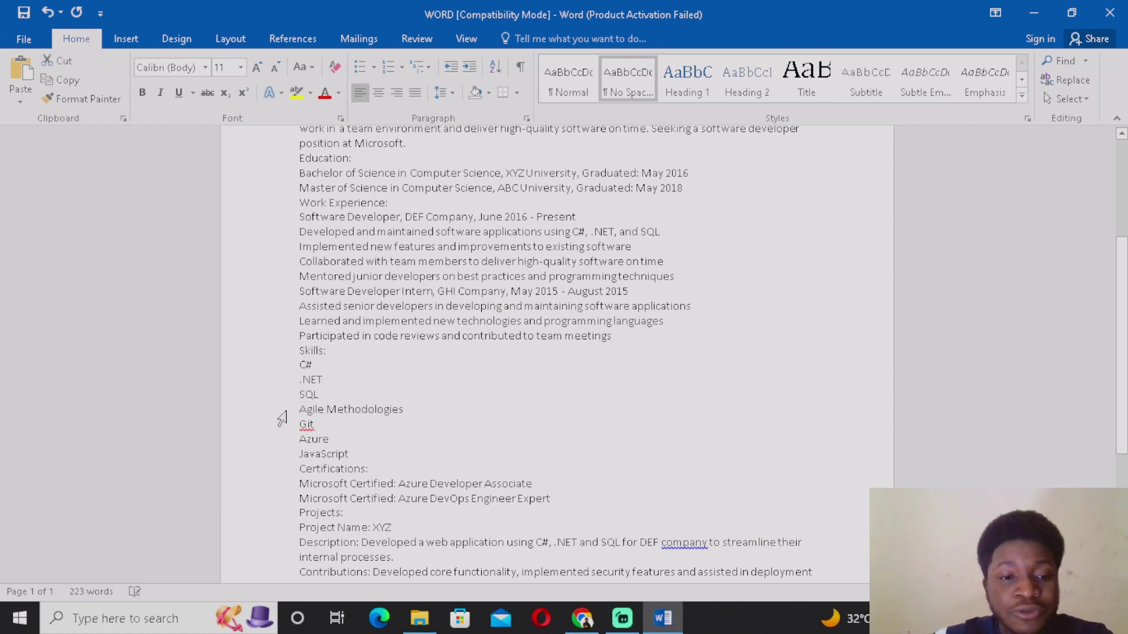
pyautogui.press('BackSpace')
pyautogui.scroll(-3, 411, 443)
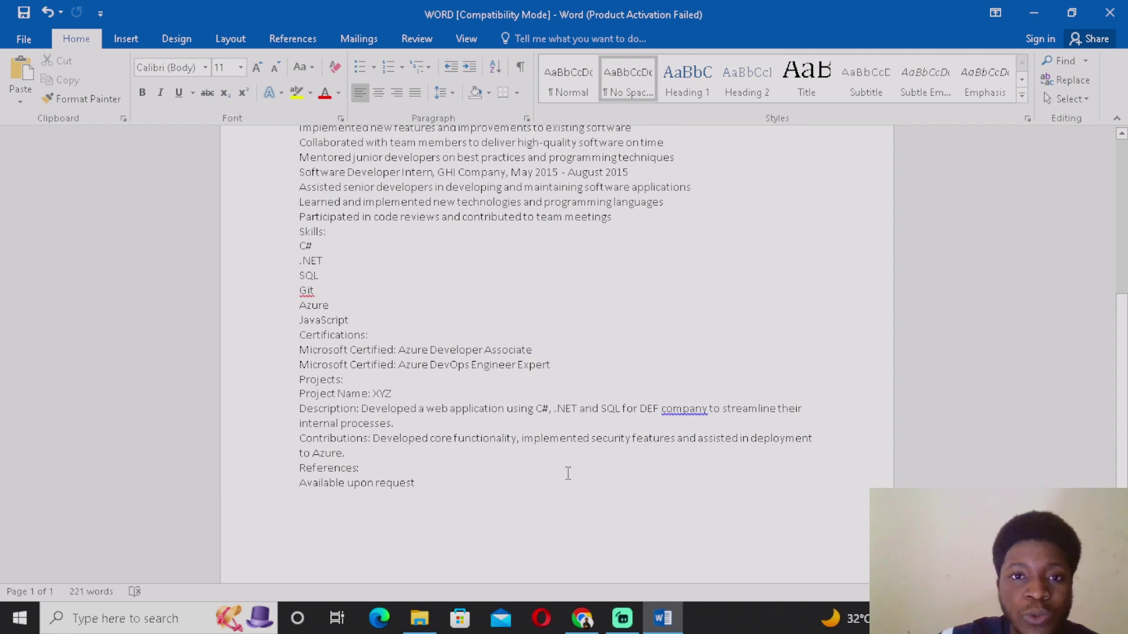
# Back in ChatGPT, send the follow-up 'provide more info' for a more detailed resume
pyautogui.click(593, 621)
pyautogui.scroll(10, 589, 429)
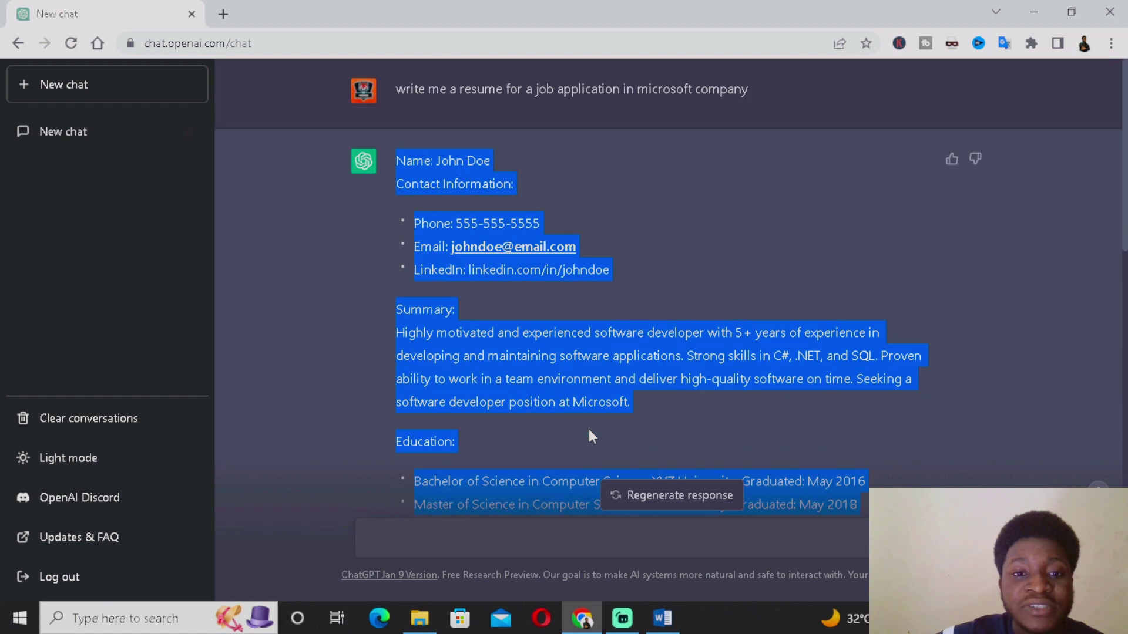
pyautogui.scroll(-5, 588, 429)
pyautogui.scroll(-3, 592, 445)
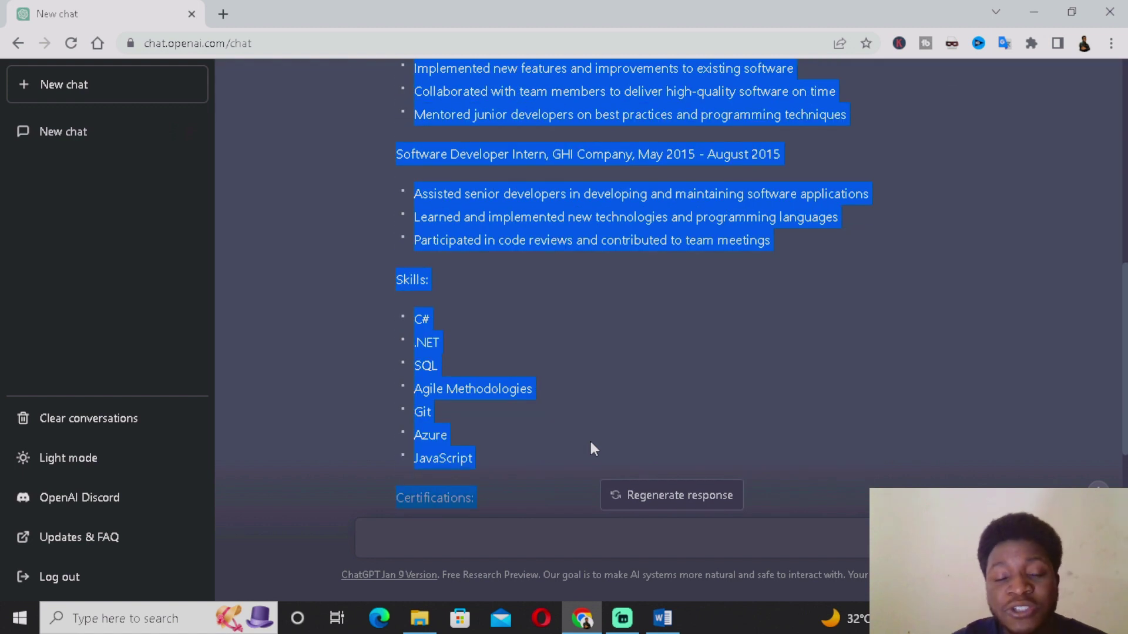
pyautogui.click(726, 526)
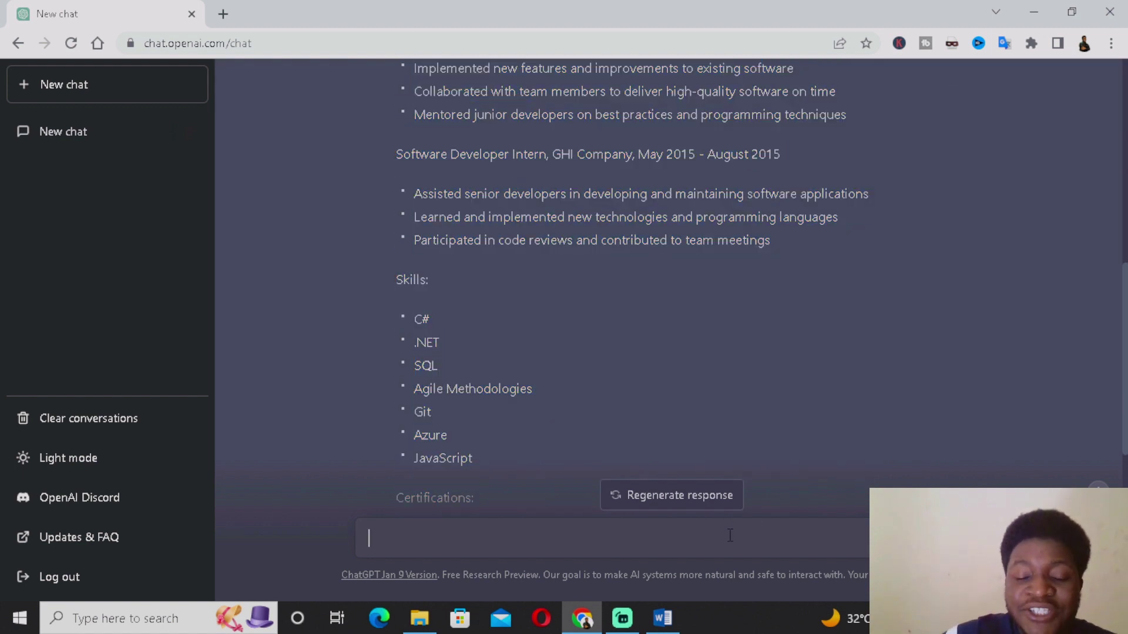
pyautogui.scroll(-7, 713, 414)
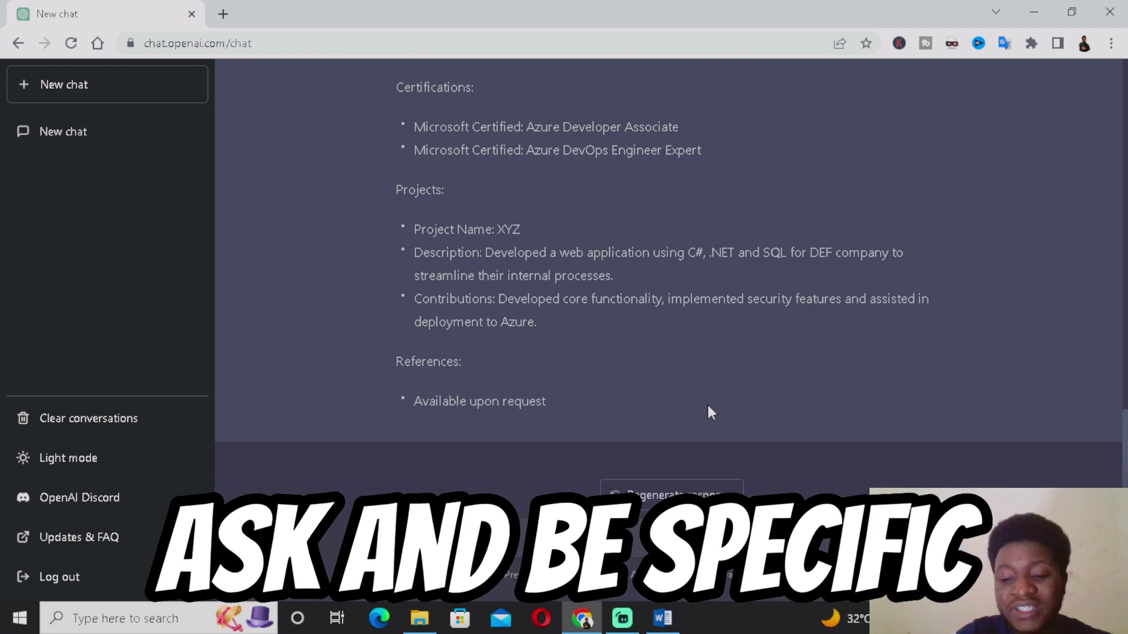
pyautogui.press('Return')
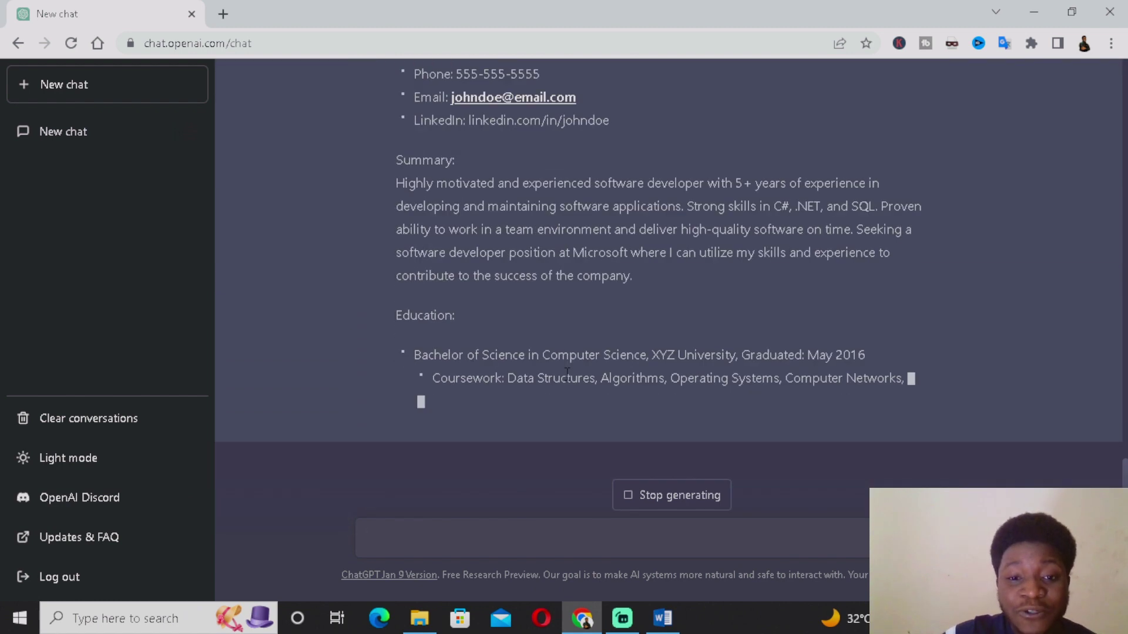
pyautogui.scroll(5, 561, 383)
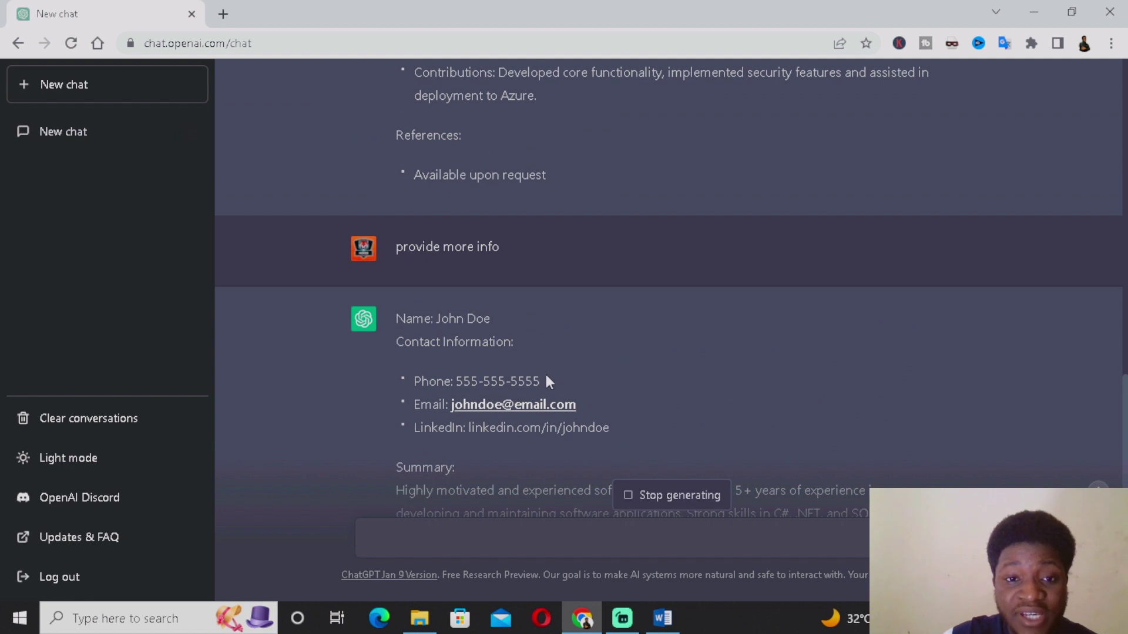
pyautogui.scroll(-5, 545, 372)
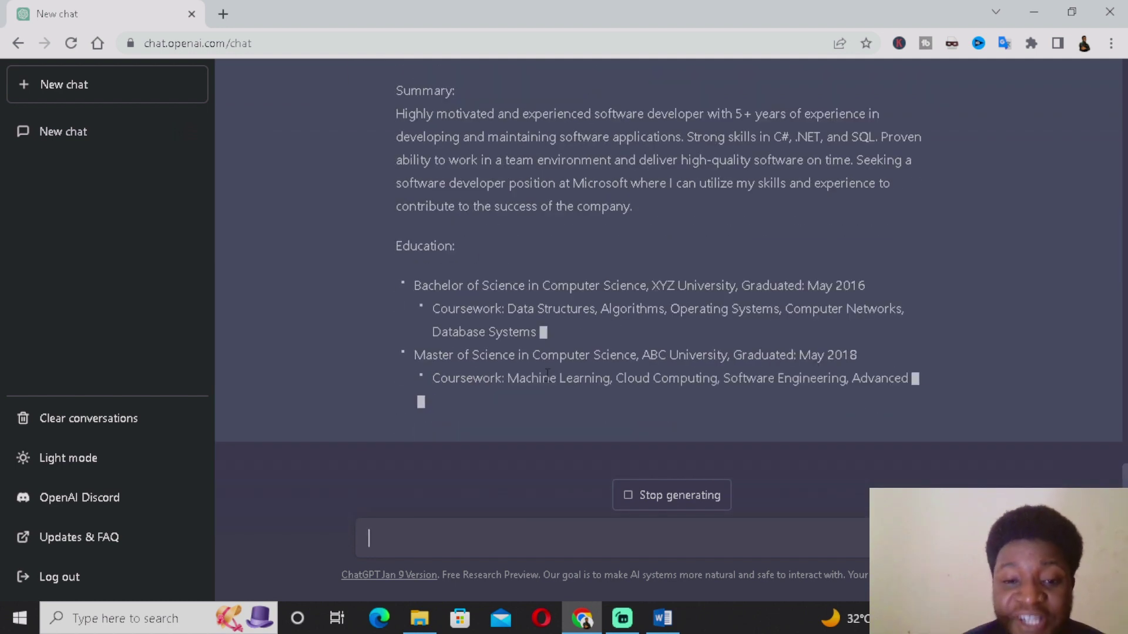